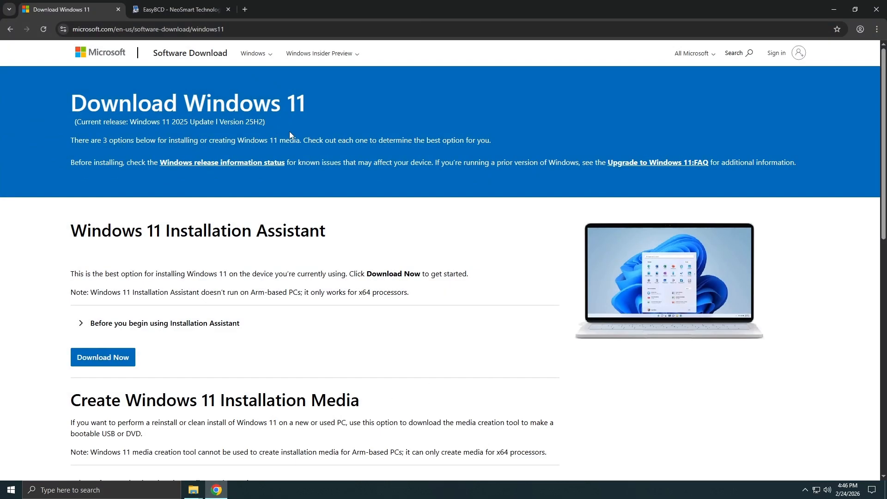
Download the free non-commercial edition of EasyBCD from the NeoSmart Technologies page and minimize the browser
left_click(189, 10)
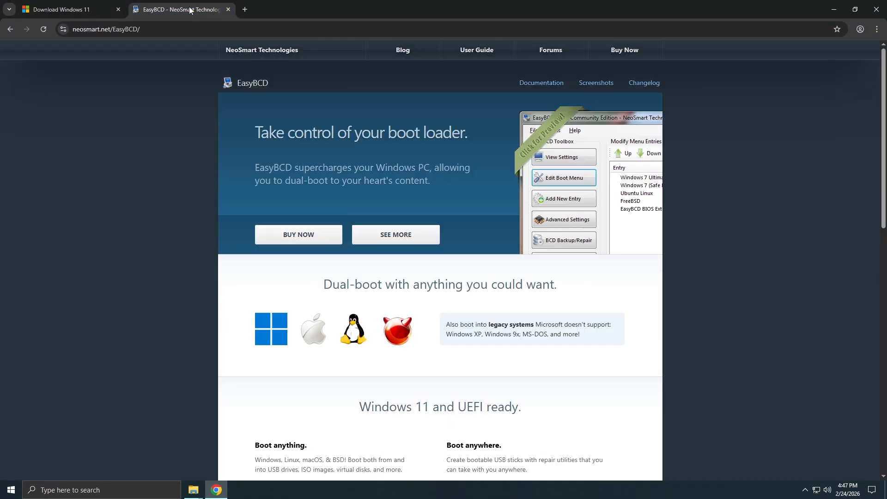
scroll(330, 134, "down", 10)
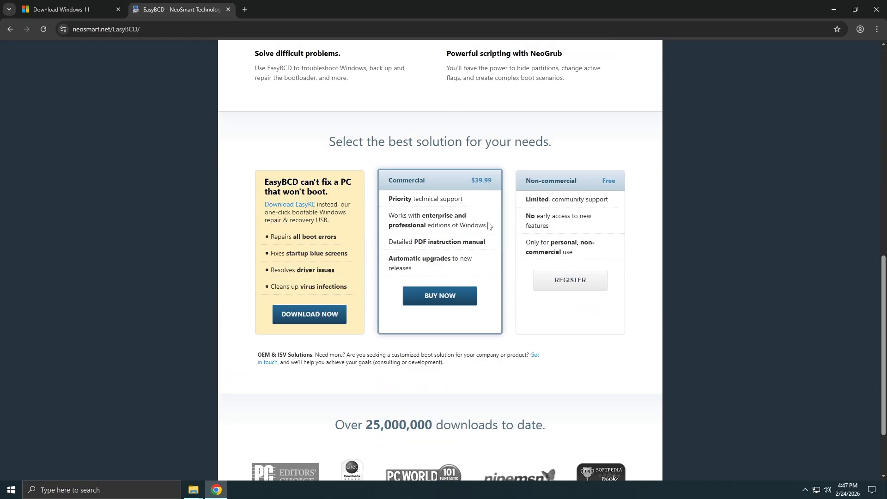
left_click(546, 288)
left_click(139, 292)
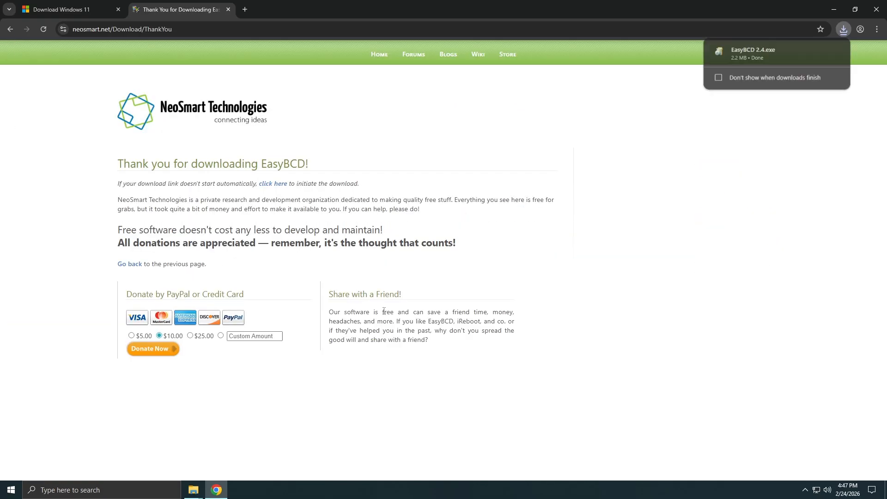
left_click(834, 10)
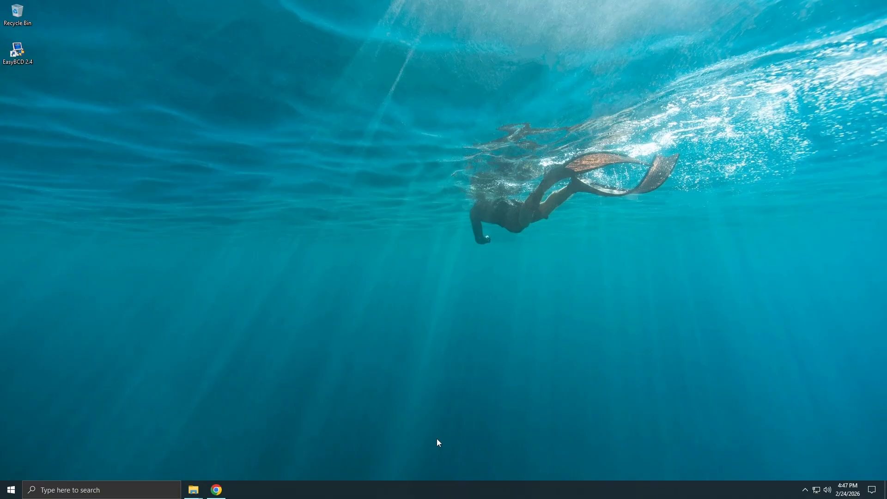
Open Disk Management and shrink the Windows (C:) volume by 9216 MB
right_click(10, 490)
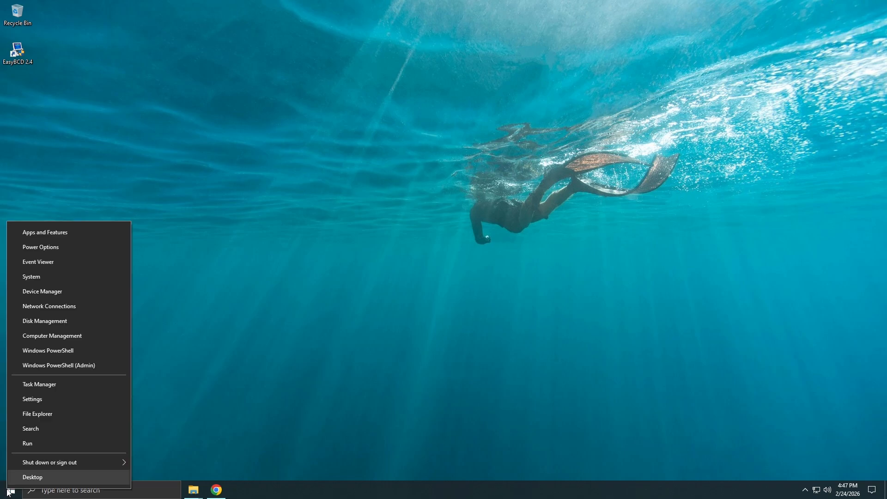
left_click(46, 323)
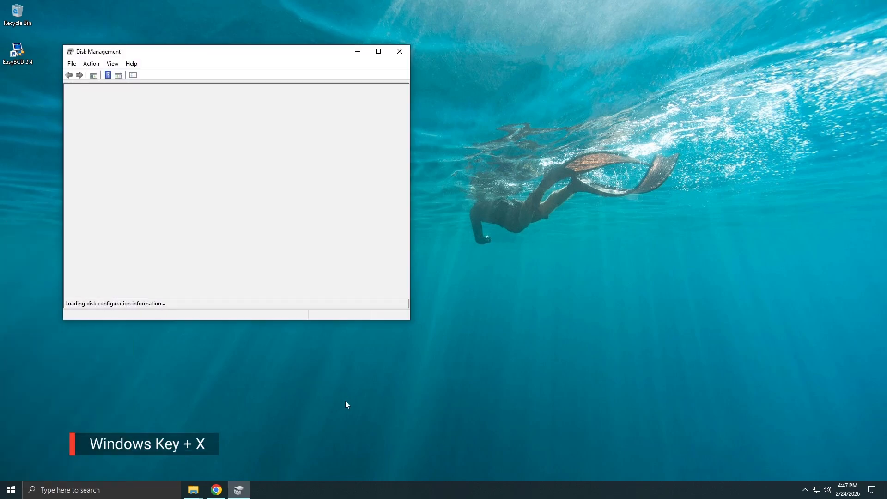
left_click(257, 236)
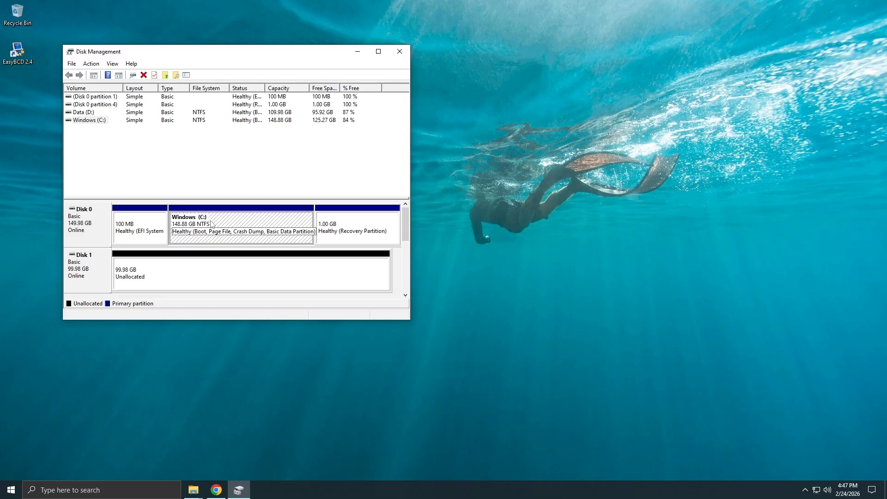
right_click(286, 241)
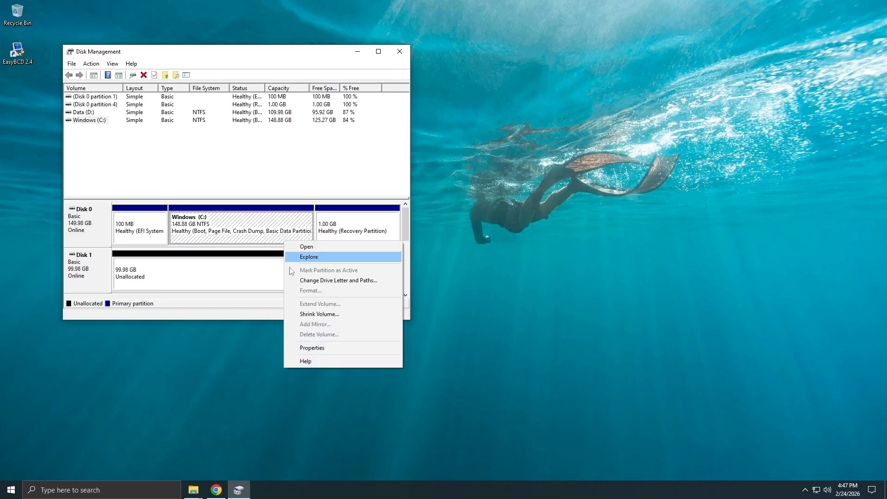
left_click(317, 315)
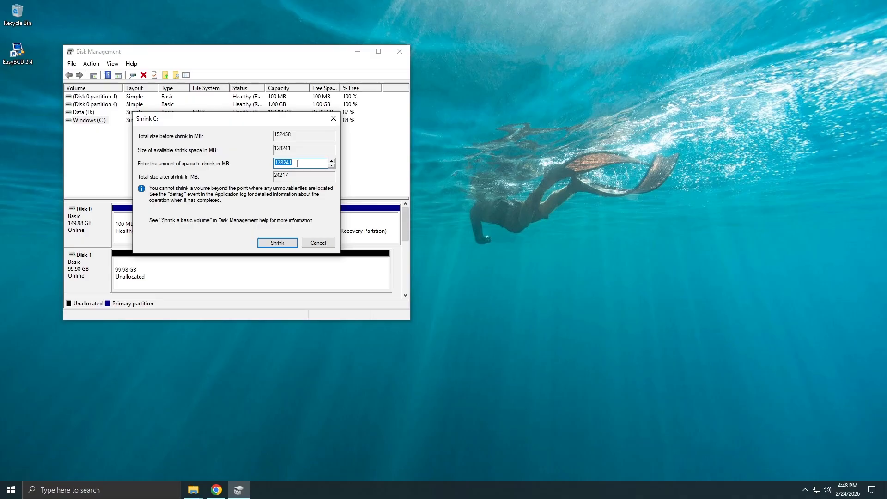
type("9216")
left_click(282, 243)
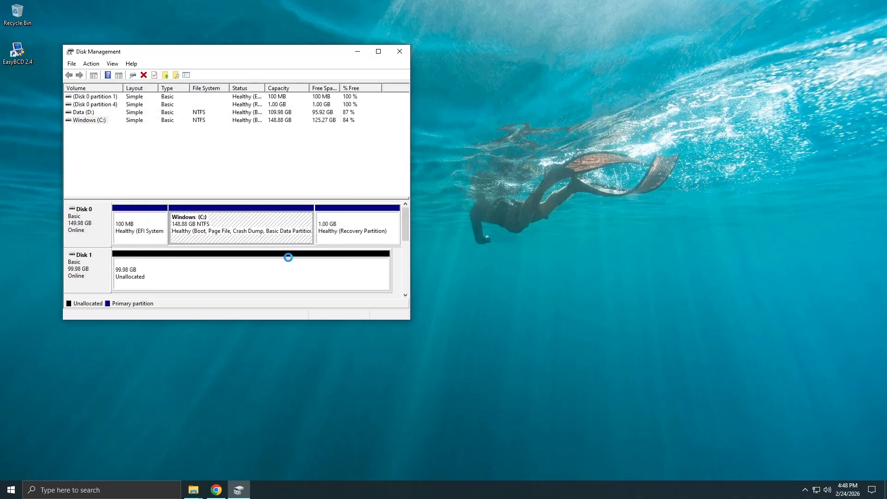
Create a simple volume of 9215 MB in the unallocated space on Disk 0 with the default settings, and close Disk Management
right_click(294, 229)
left_click(312, 235)
left_click(255, 264)
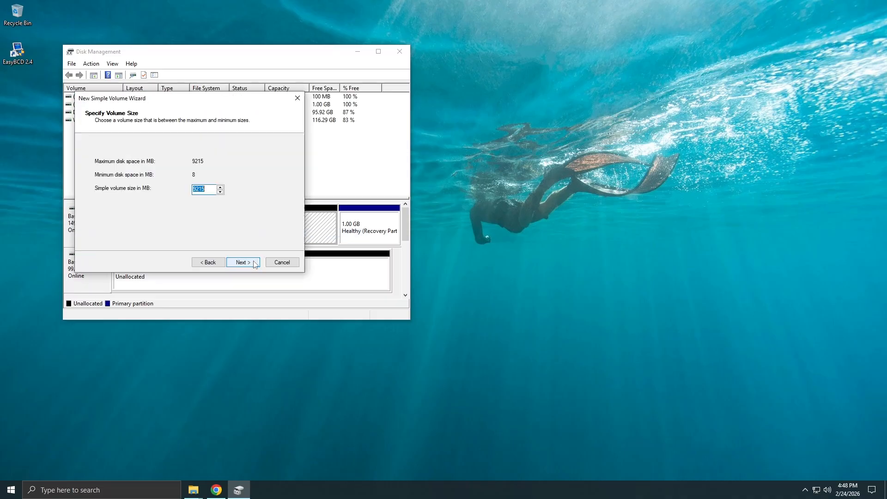
left_click(254, 263)
left_click(252, 262)
left_click(252, 262)
left_click(252, 262)
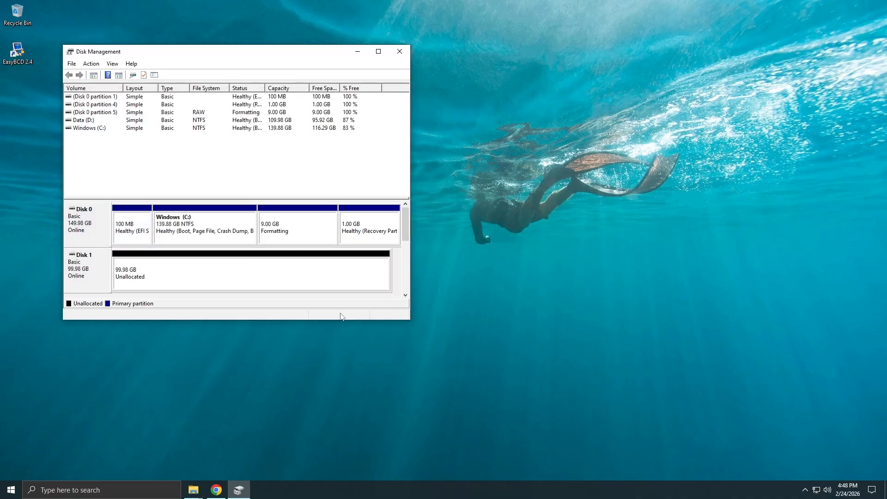
left_click(401, 51)
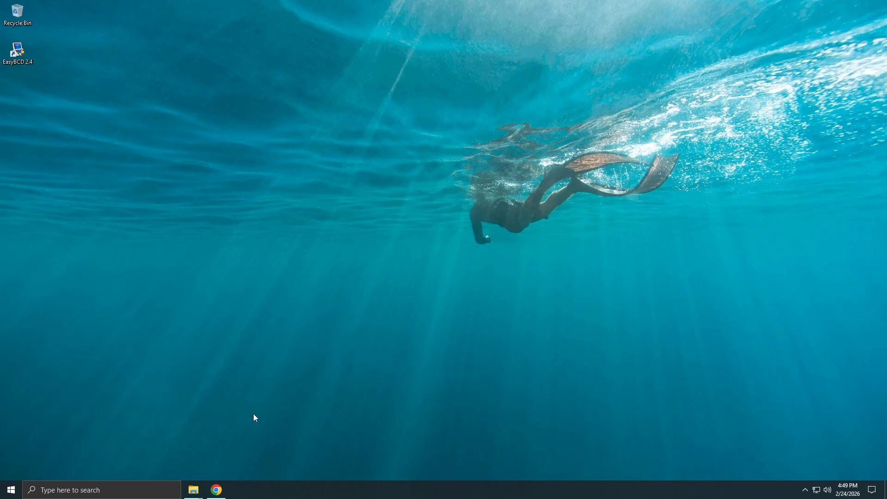
Mount Windows11.iso from the Data (D:) drive in File Explorer
left_click(174, 444)
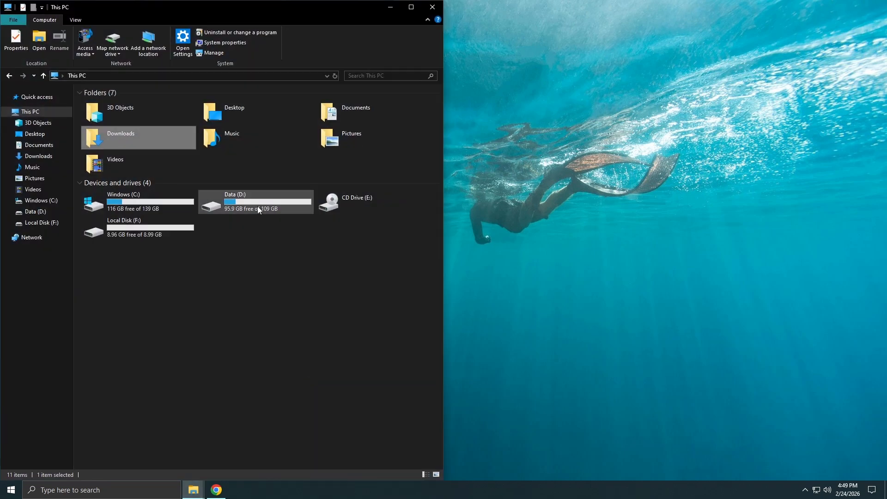
double_click(257, 207)
left_click(120, 113)
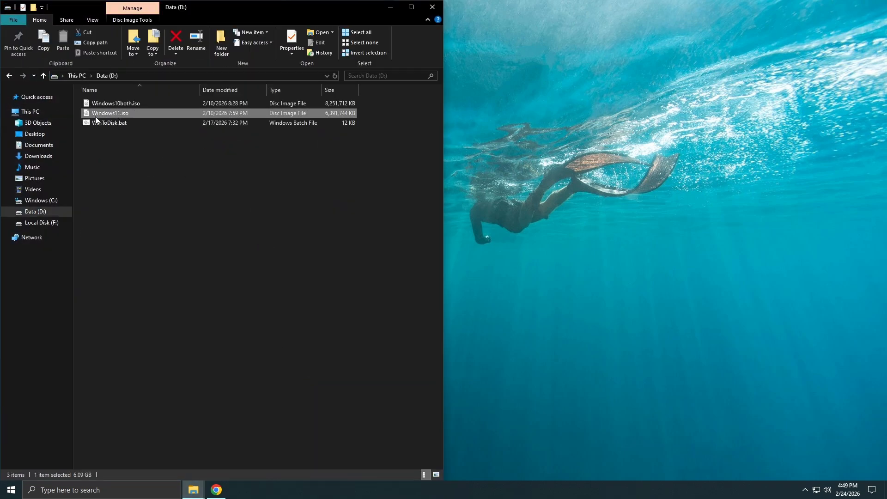
right_click(126, 115)
left_click(154, 124)
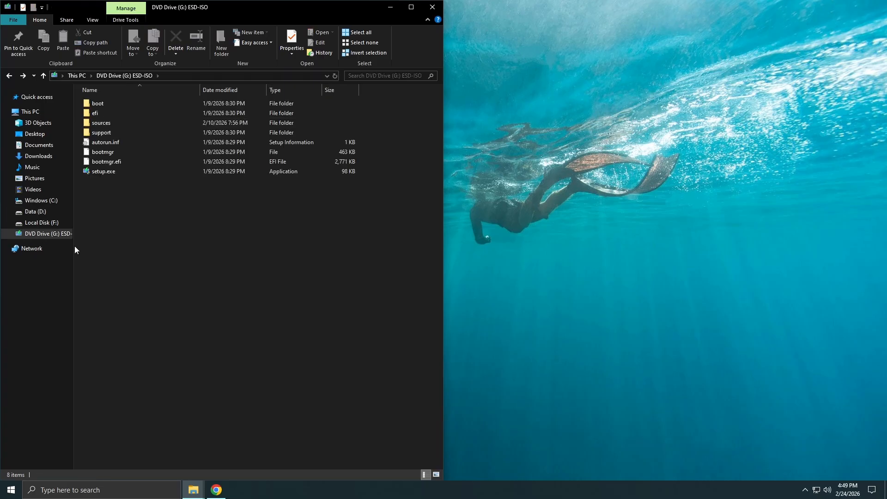
Copy all files from the mounted ESD-ISO drive (G:) to Local Disk (F:) and minimize both File Explorer windows
left_click_drag(108, 231, 109, 101)
right_click(109, 101)
left_click(140, 168)
left_click(153, 240)
left_click(194, 489)
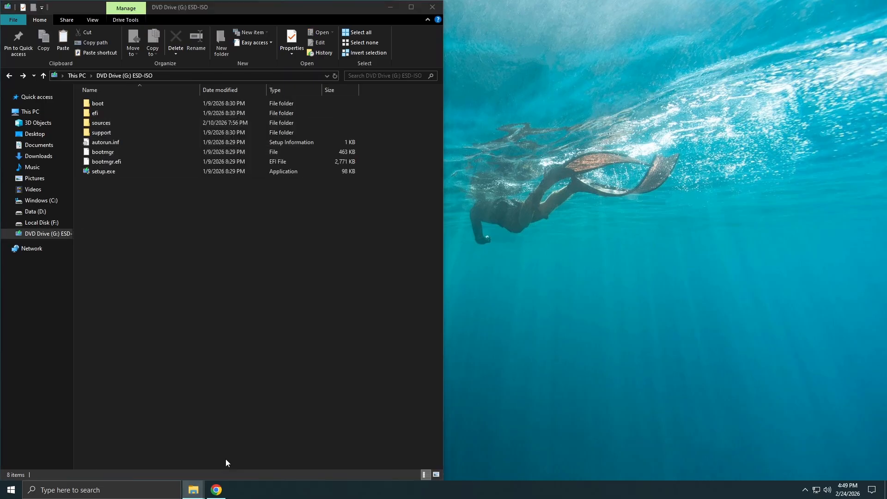
double_click(563, 224)
right_click(583, 174)
left_click(601, 210)
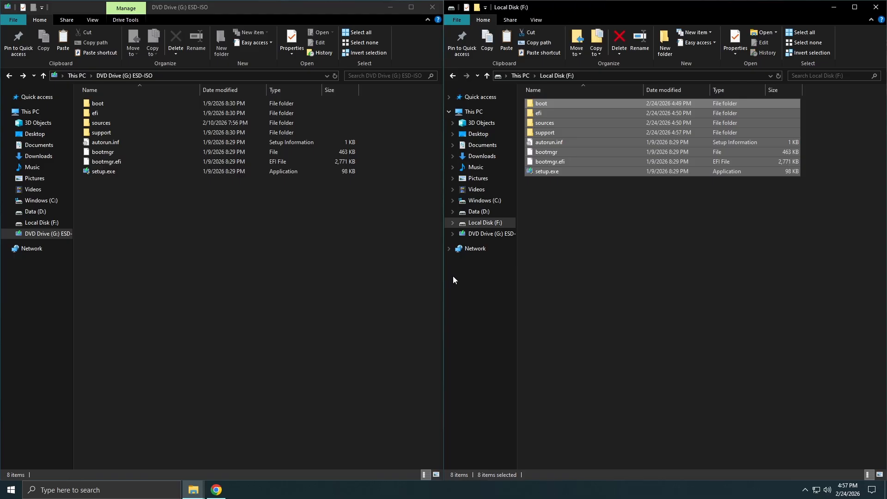
left_click(553, 264)
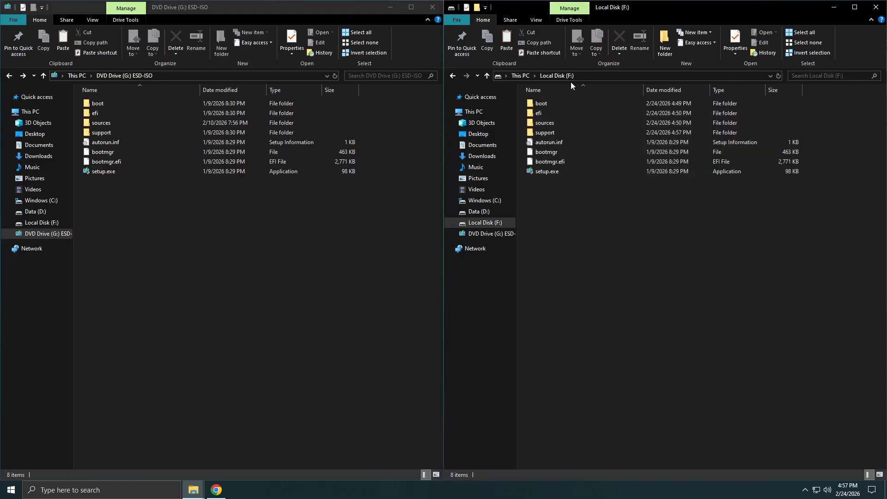
left_click(834, 7)
left_click(390, 7)
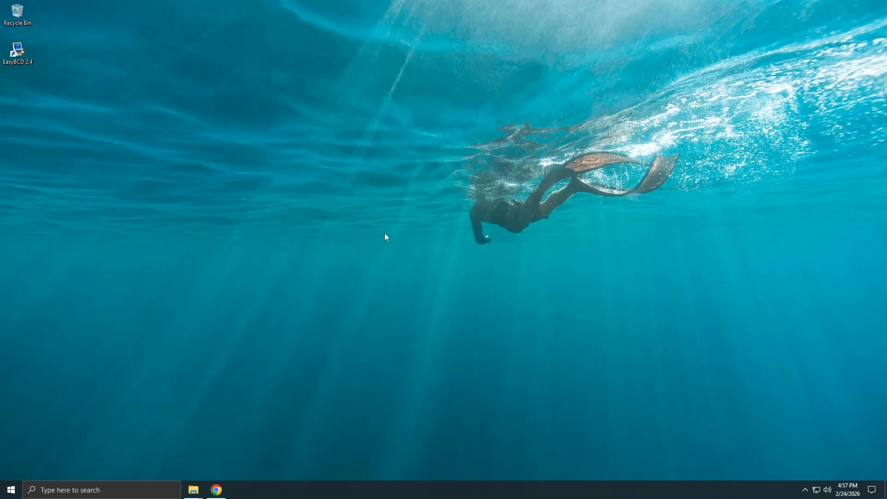
Launch EasyBCD 2.4 and start a new WinPE entry of type WIM Image (Ramdisk) named "Windows Installer"
double_click(17, 51)
left_click(417, 316)
key("Return")
left_click(352, 216)
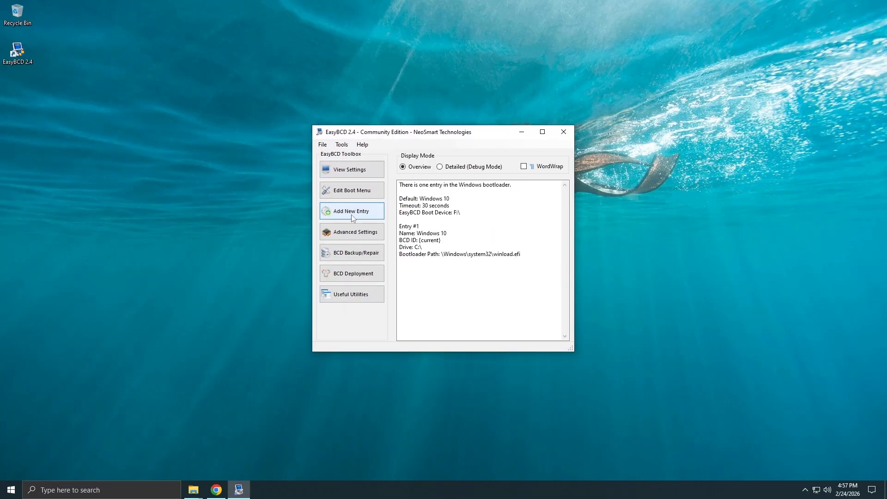
left_click(483, 270)
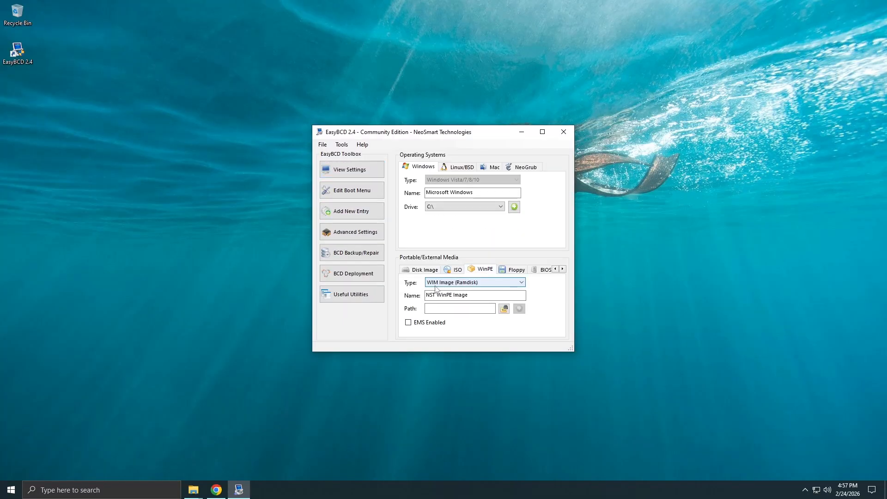
key("Tab")
type("Win")
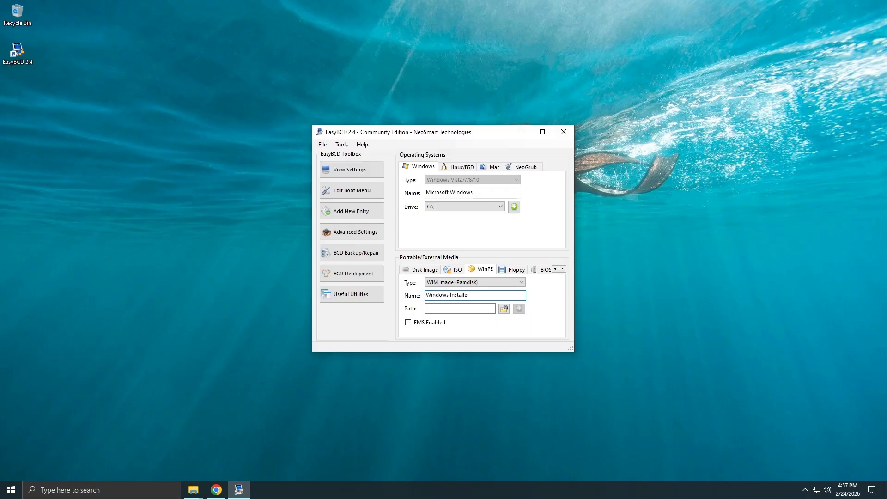
Add the Windows Installer entry with F:\sources\boot.wim as its path, check it in the boot menu list, and close EasyBCD
left_click(504, 309)
left_click(357, 304)
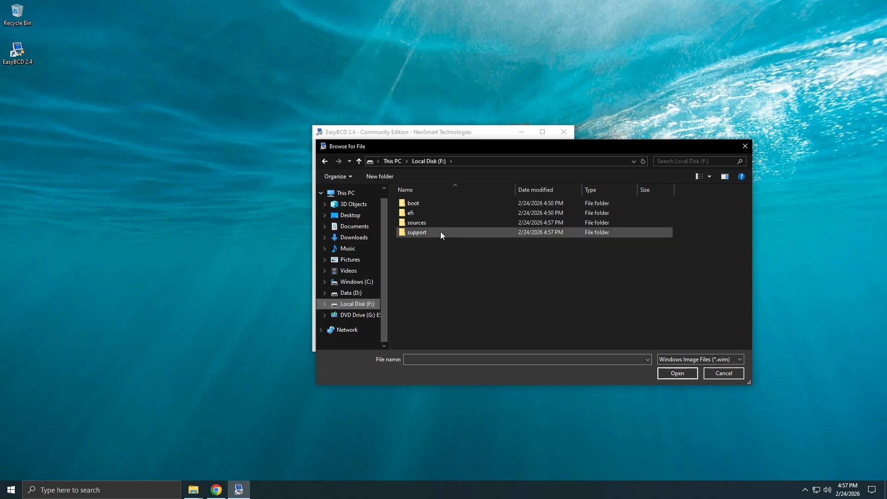
double_click(419, 223)
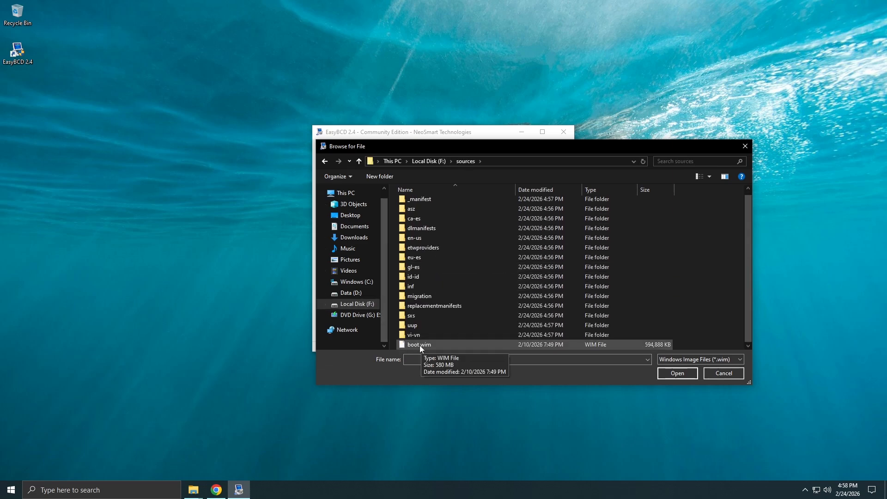
left_click(419, 346)
left_click(665, 373)
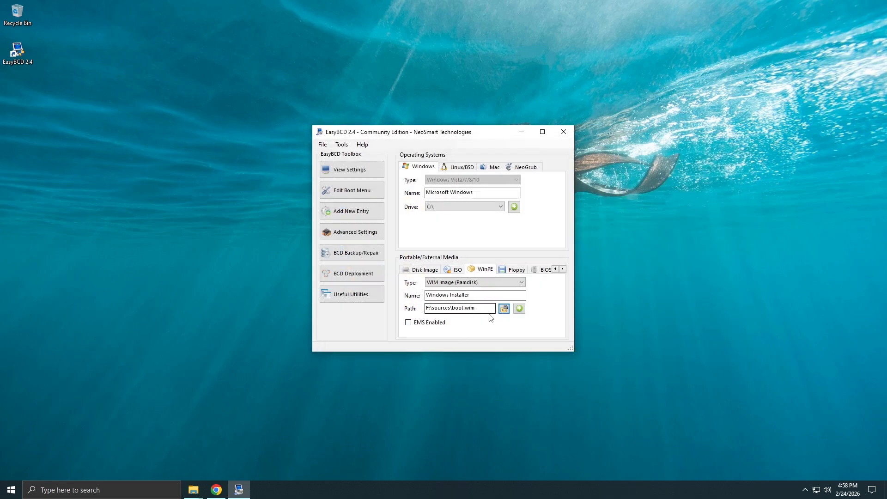
left_click(519, 309)
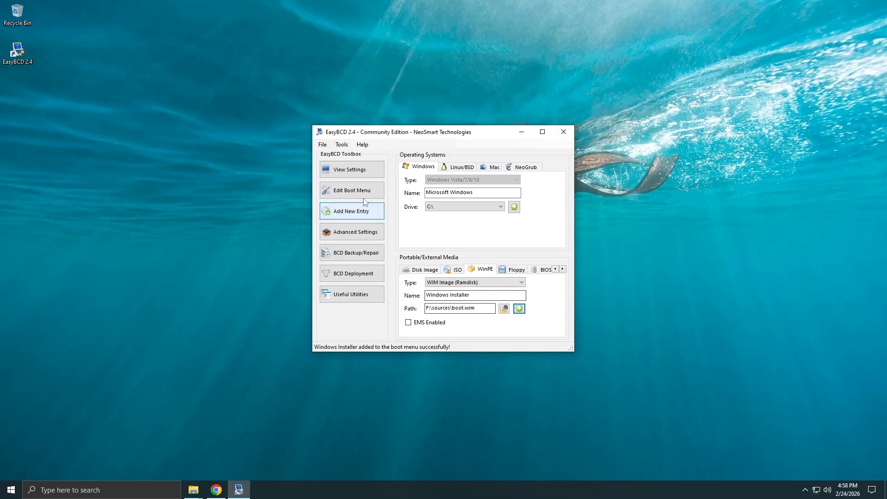
left_click(352, 190)
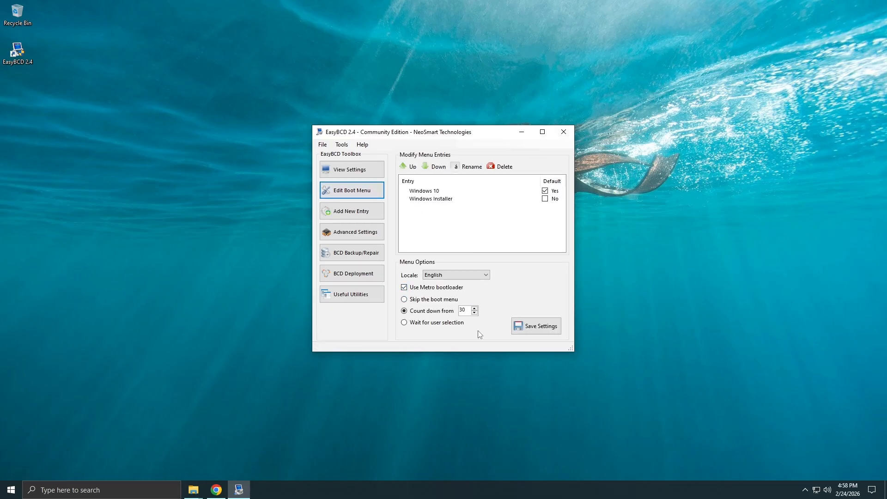
left_click(564, 132)
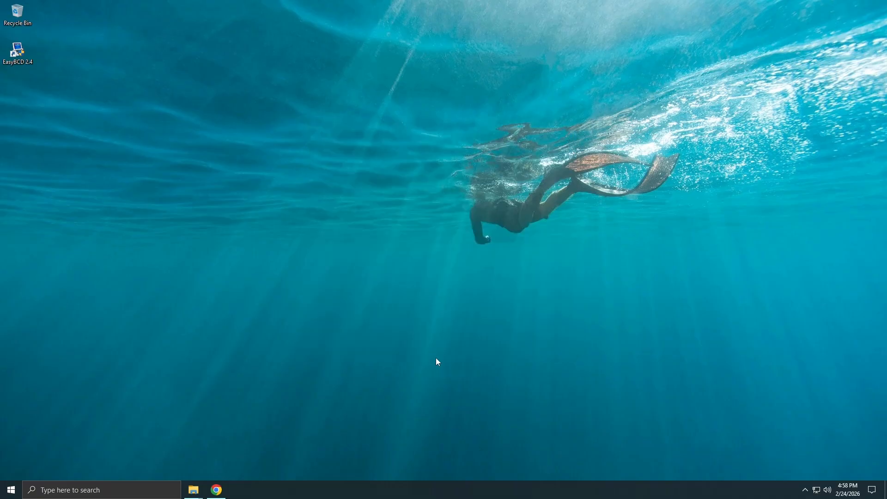
Restart the computer and boot into Windows Installer
right_click(11, 489)
mouse_move(69, 462)
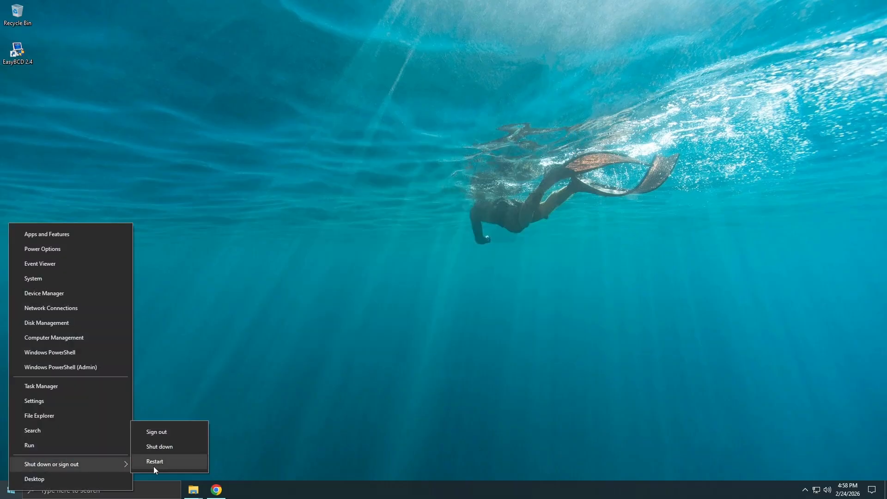
left_click(156, 464)
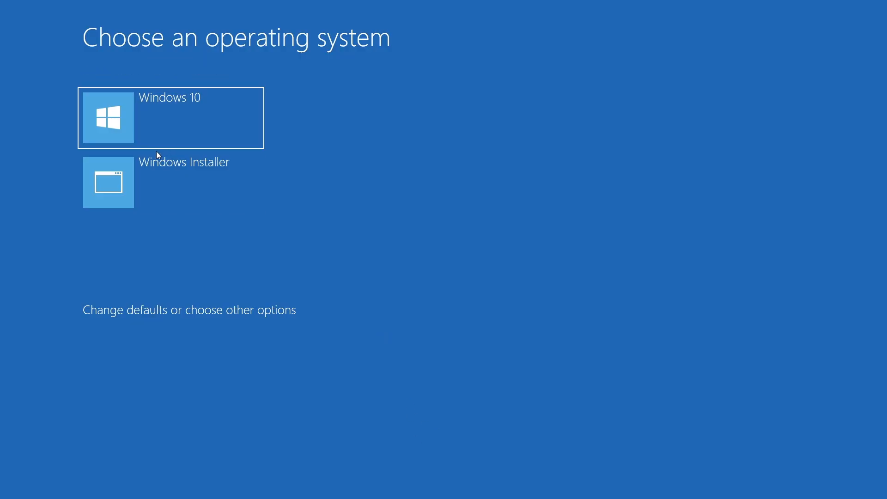
left_click(194, 188)
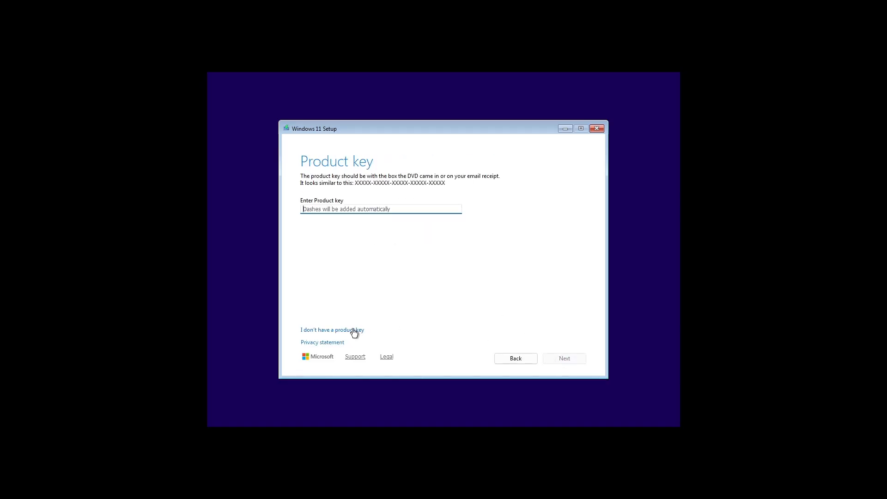
Continue Windows 11 Setup without a product key and choose the Windows 11 Home image
left_click(353, 330)
left_click(393, 256)
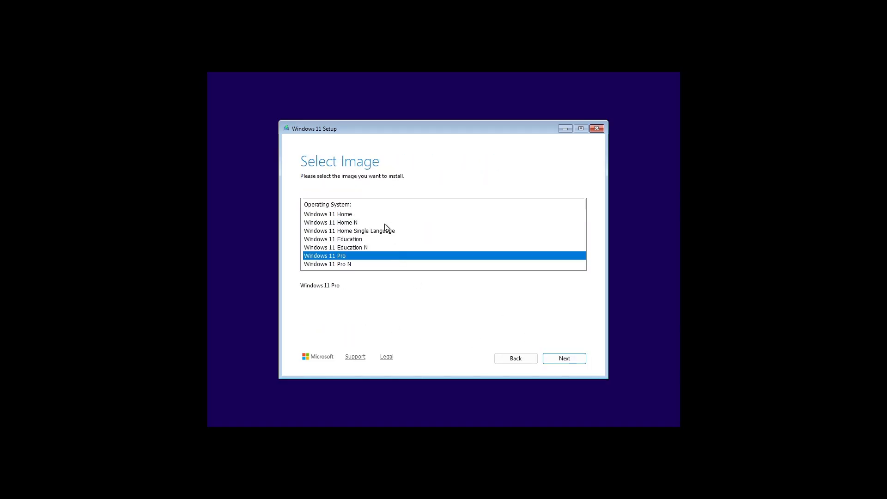
left_click(382, 214)
left_click(564, 359)
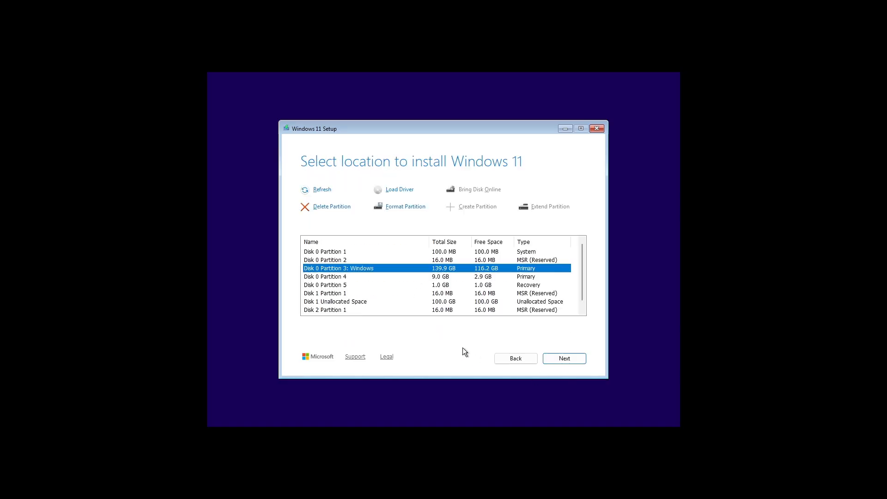
Review the Disk 0 partitions and delete its 100 MB System and 16 MB MSR (Reserved) partitions
left_click(307, 254)
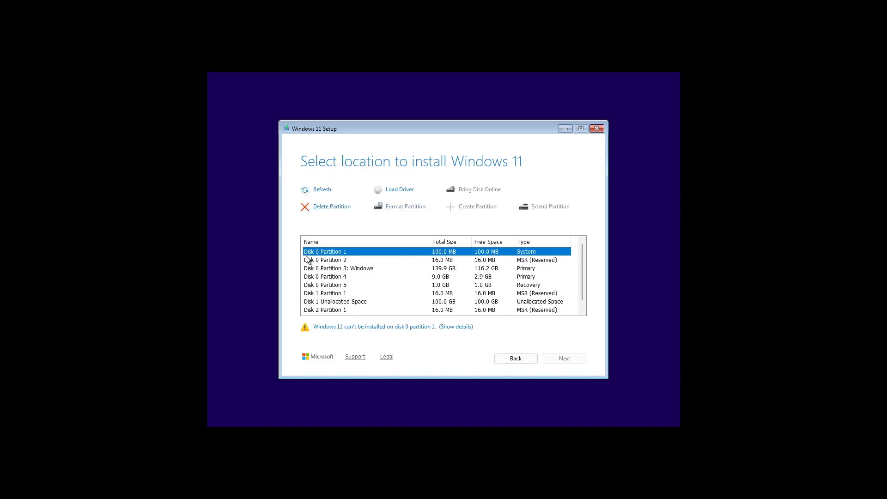
left_click(522, 263)
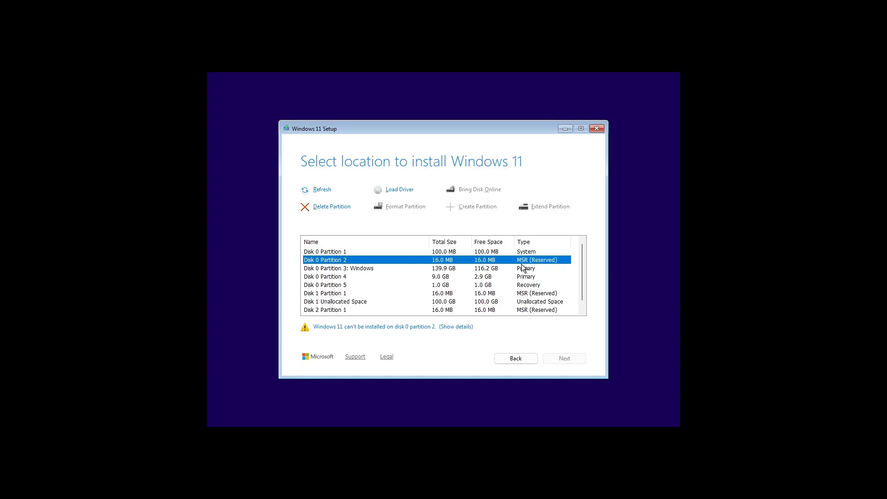
left_click(522, 268)
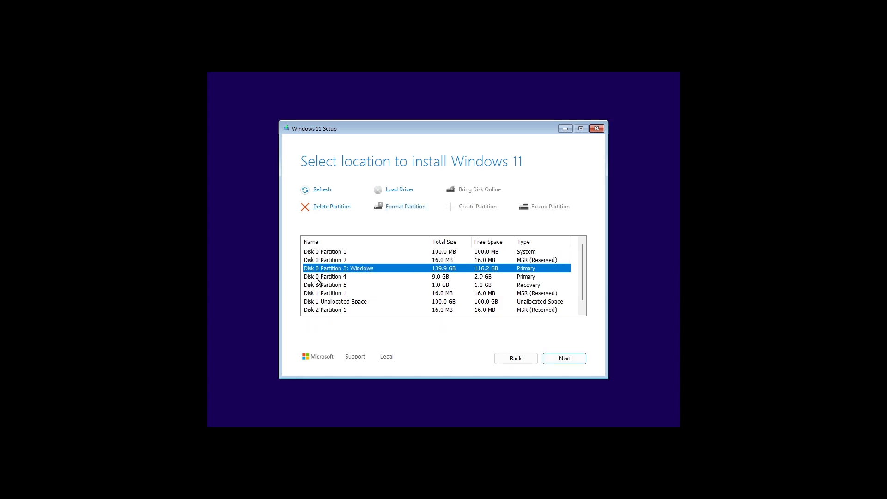
left_click(314, 279)
left_click(402, 285)
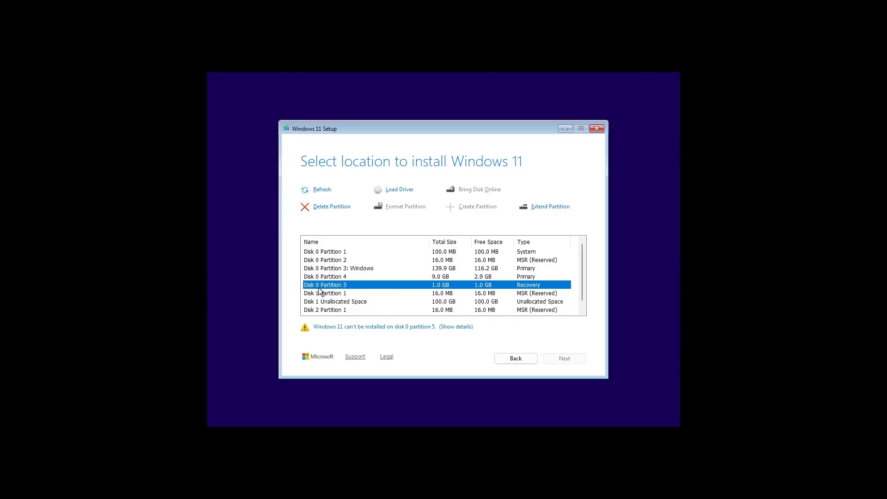
left_click(338, 254)
left_click(336, 209)
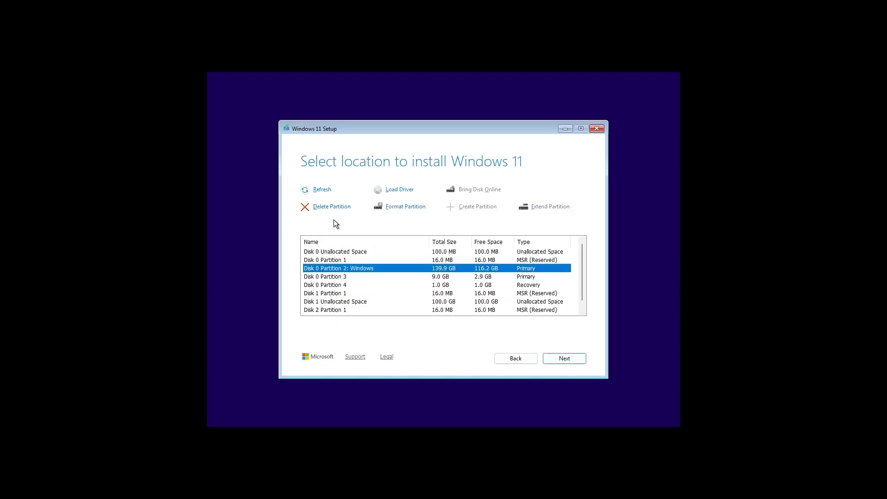
left_click(329, 261)
left_click(329, 207)
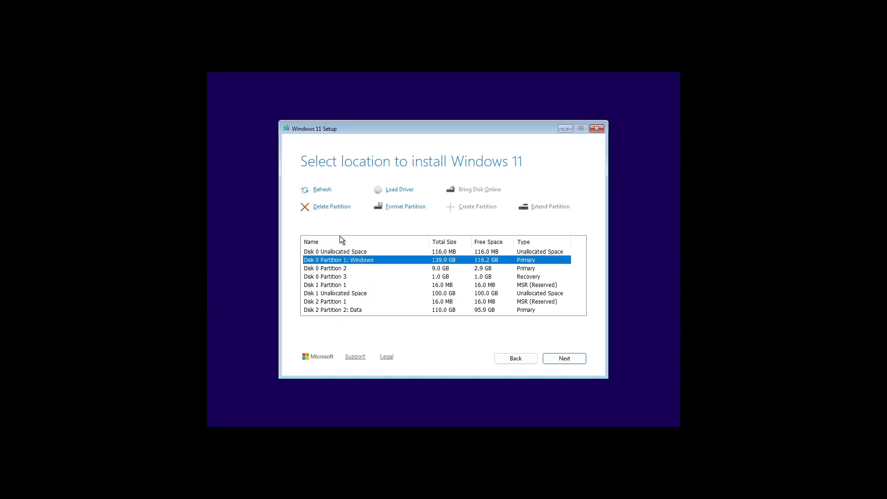
Delete the Windows primary partition and the 1 GB Recovery partition from Disk 0, keeping the 9 GB installer partition
left_click(332, 208)
left_click(348, 260)
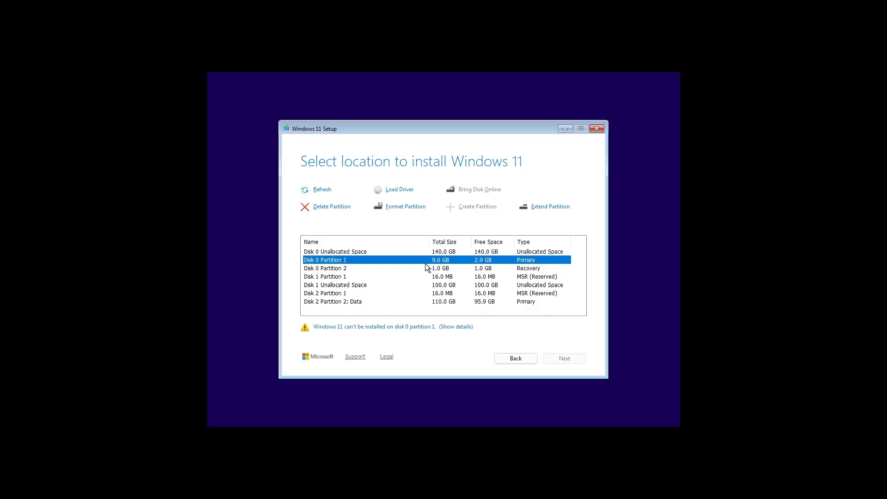
left_click(376, 270)
left_click(341, 208)
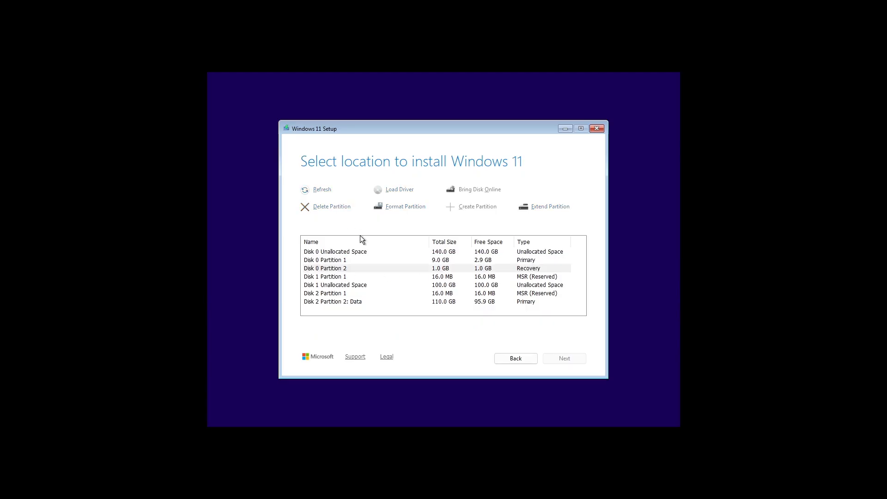
Extend the 9 GB primary partition on Disk 0 to 10240 MB
left_click(353, 260)
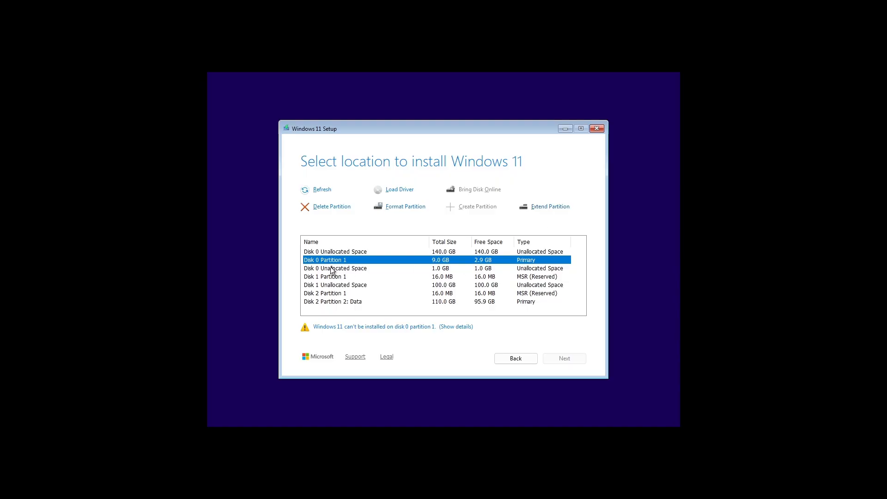
left_click(547, 207)
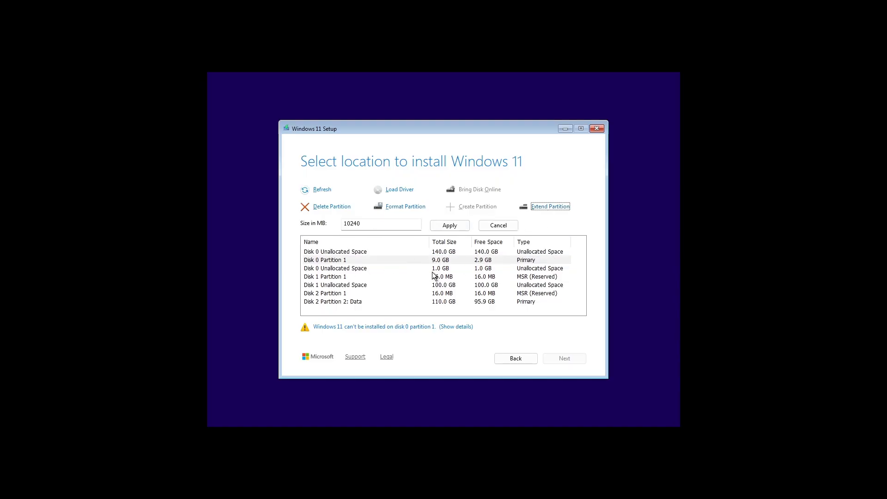
left_click(449, 226)
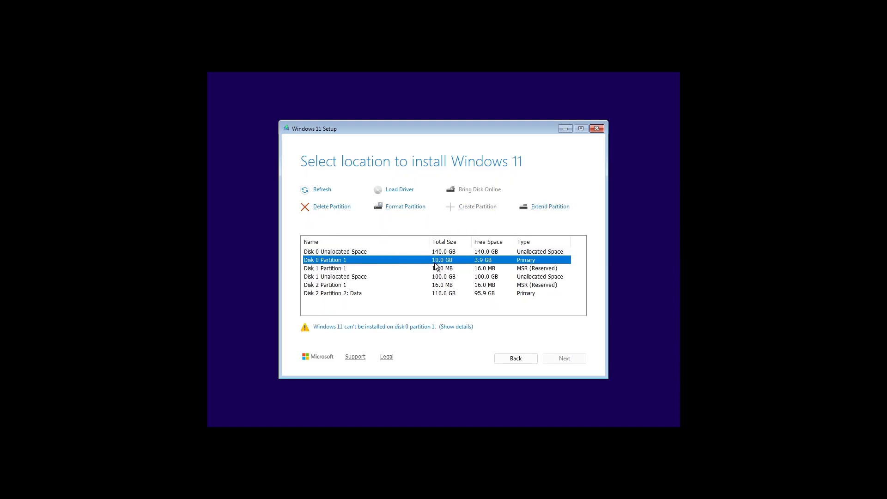
Choose the 140 GB unallocated space on Disk 0 as the install location and start the Windows 11 installation
left_click(329, 253)
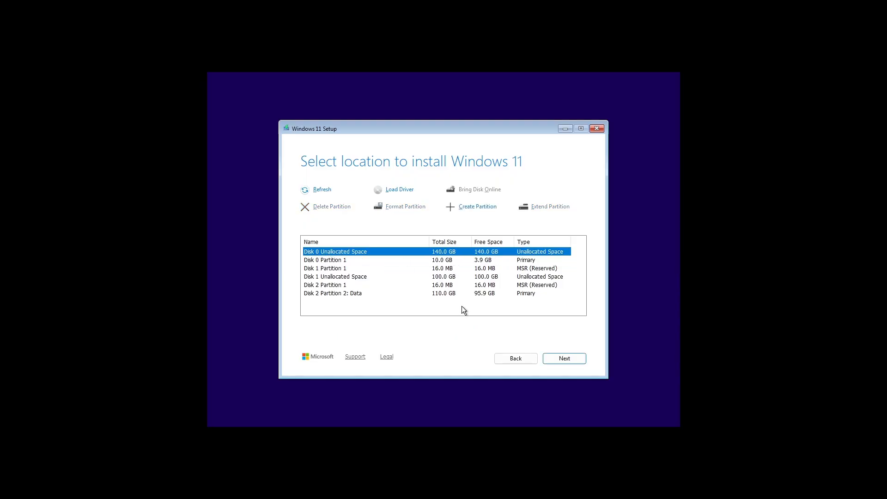
left_click(567, 362)
left_click(555, 362)
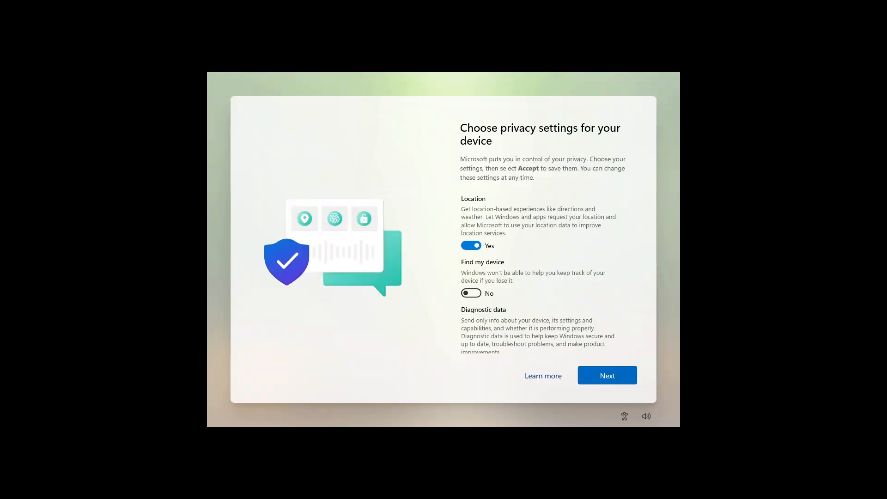
Turn off Location, Inking & typing and Tailored experiences, and accept the privacy settings
left_click(476, 248)
scroll(472, 272, "down", 3)
left_click(469, 280)
left_click(471, 331)
scroll(471, 324, "down", 2)
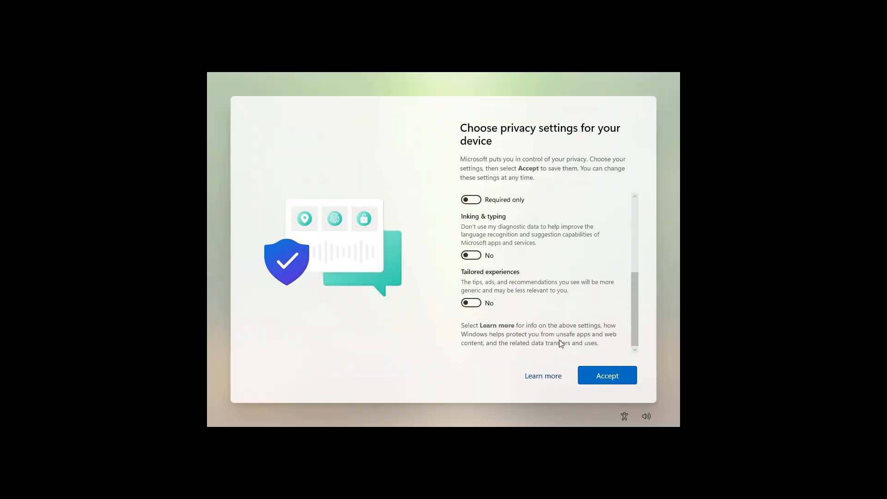
left_click(611, 373)
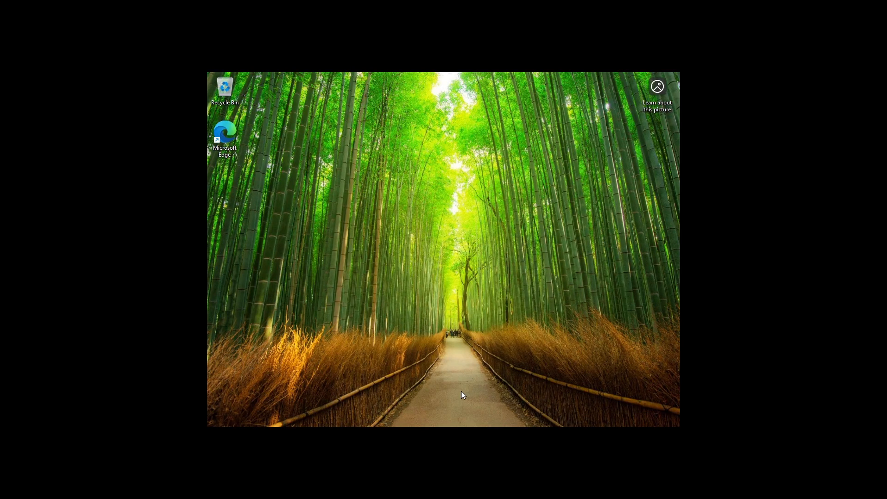
left_click(622, 368)
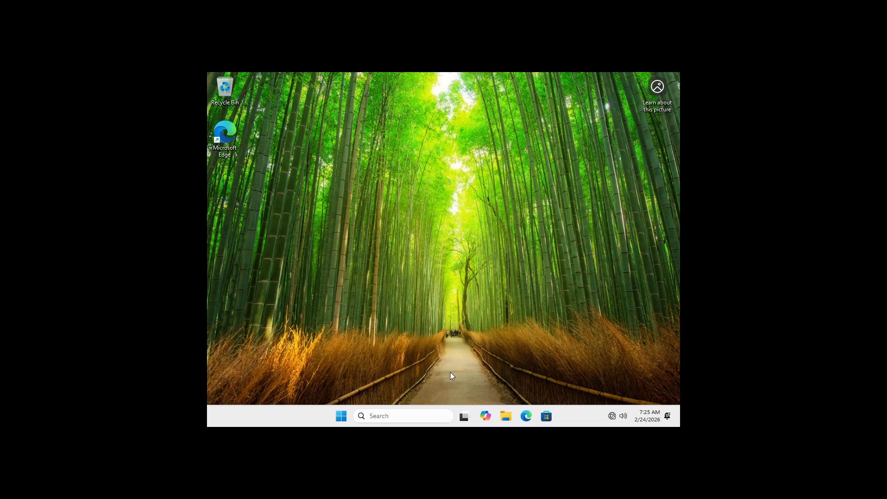
Open Disk Management, examine the D: installer, EFI System and Recovery partitions on Disk 0, and close it
right_click(339, 416)
left_click(354, 240)
double_click(489, 124)
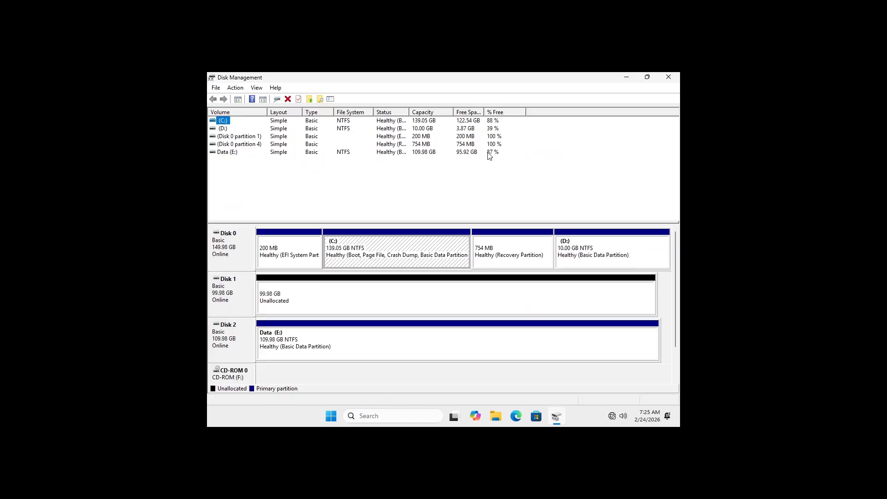
left_click(567, 251)
left_click(271, 261)
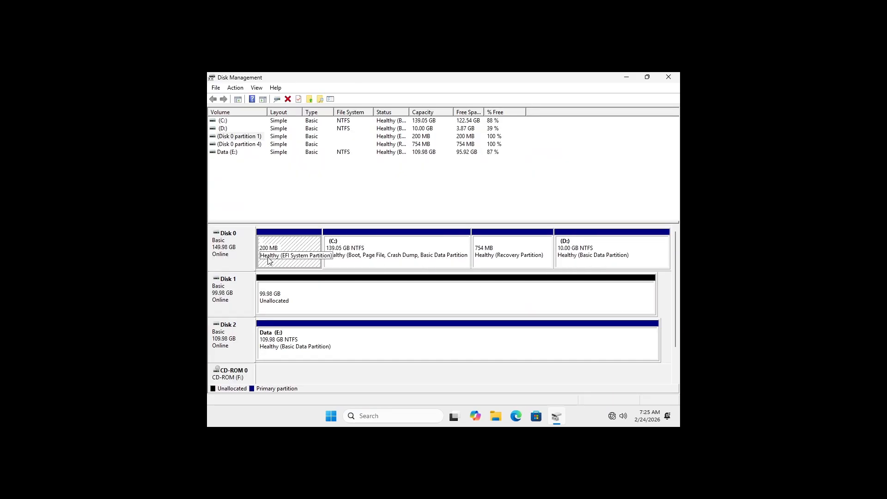
left_click(510, 266)
left_click(675, 81)
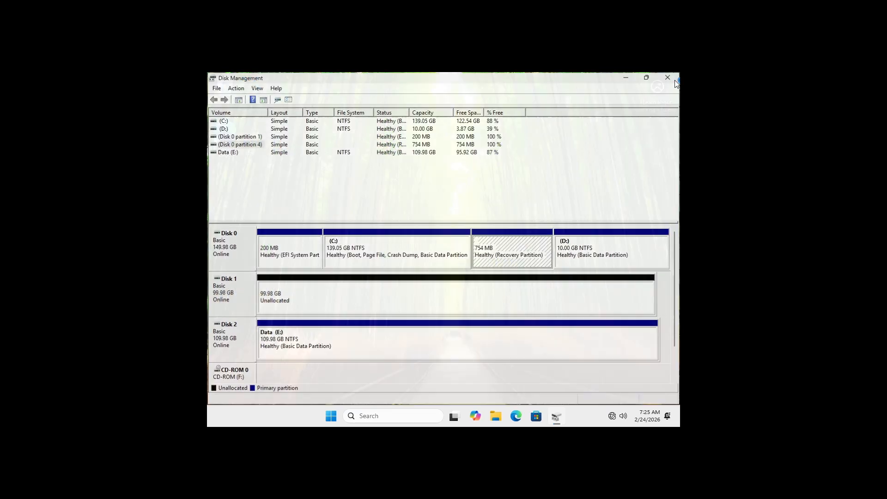